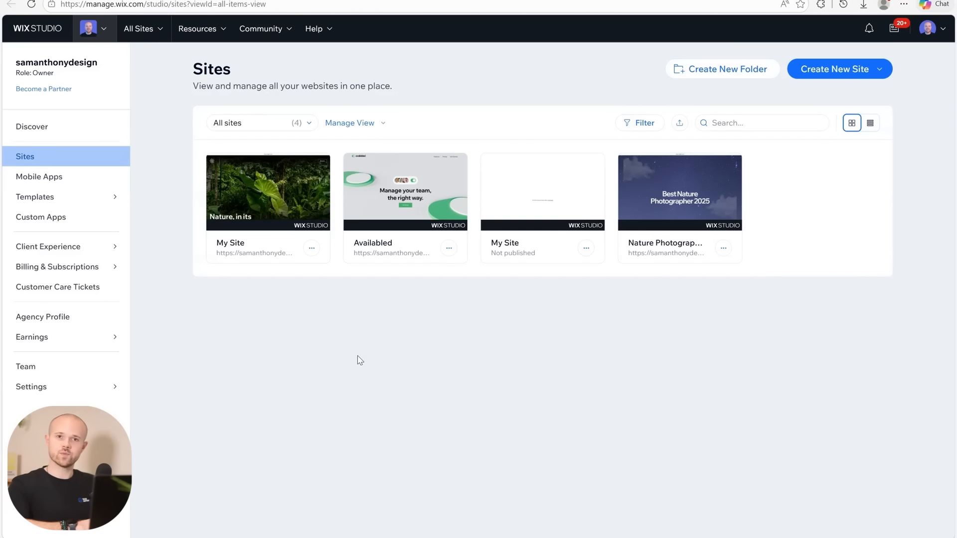
- Open the collaborator invitation page for the nature-themed My Site and review the available general and editor roles
{"action": "left_click", "coordinate": [311, 248]}
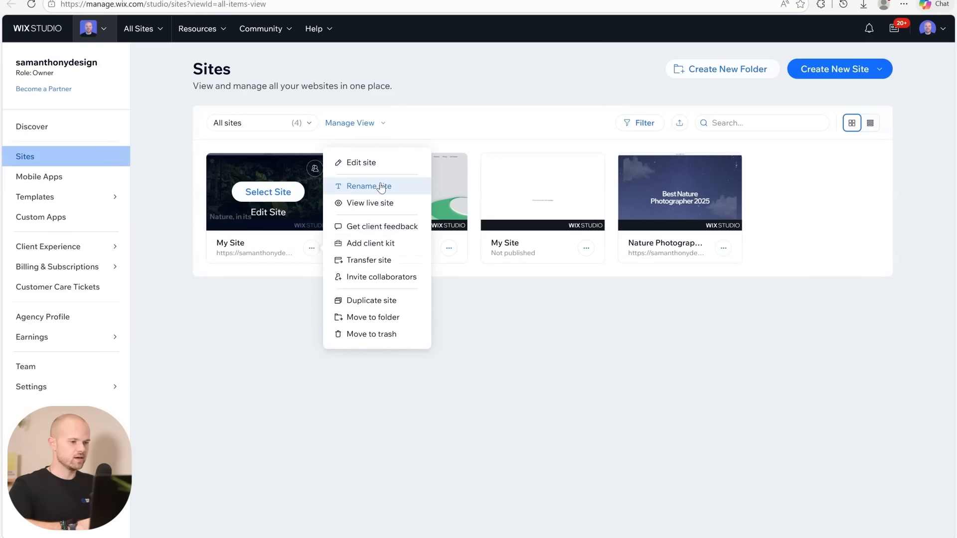
{"action": "left_click", "coordinate": [385, 281]}
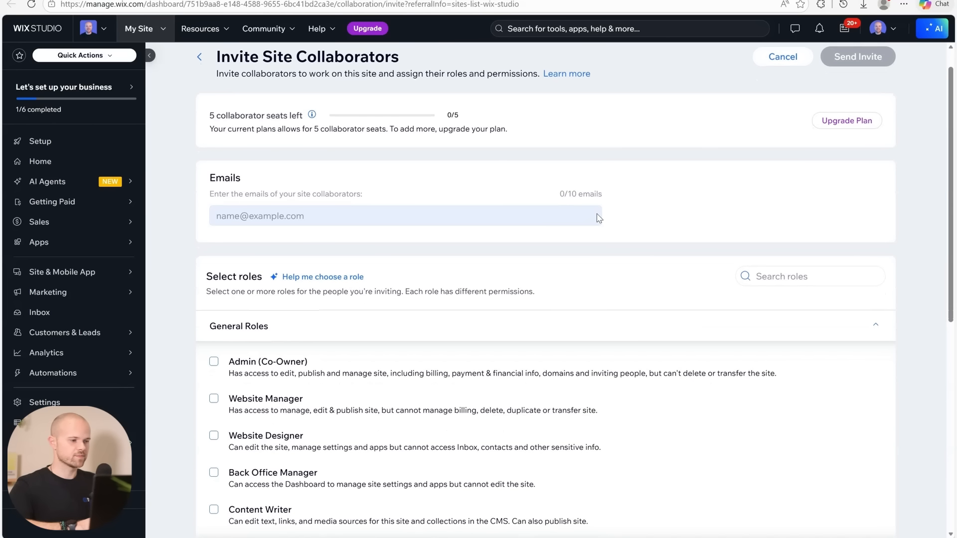
{"action": "scroll", "coordinate": [218, 150], "scroll_direction": "down", "scroll_amount": 2}
{"action": "scroll", "coordinate": [217, 150], "scroll_direction": "down", "scroll_amount": 1}
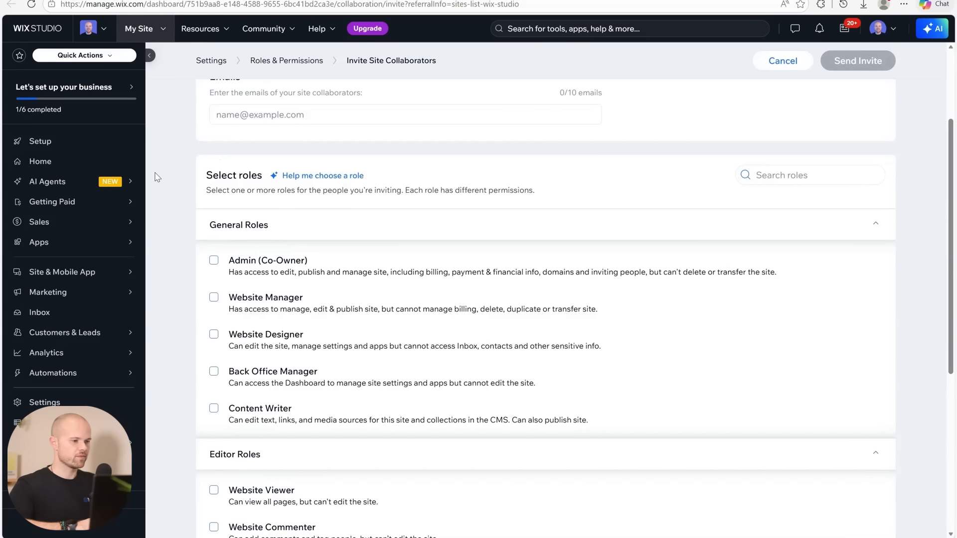
{"action": "scroll", "coordinate": [155, 177], "scroll_direction": "down", "scroll_amount": 1}
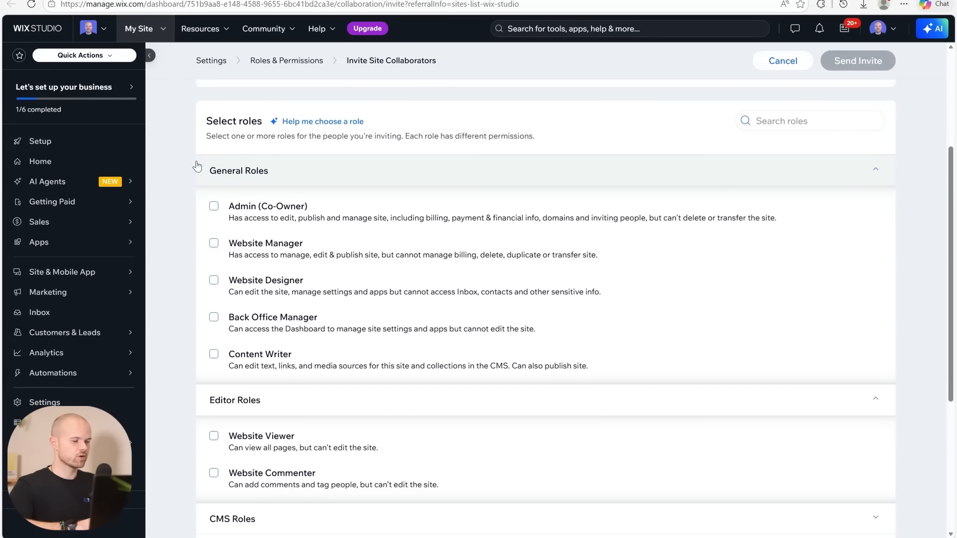
{"action": "scroll", "coordinate": [195, 164], "scroll_direction": "down", "scroll_amount": 1}
{"action": "scroll", "coordinate": [197, 165], "scroll_direction": "down", "scroll_amount": 1}
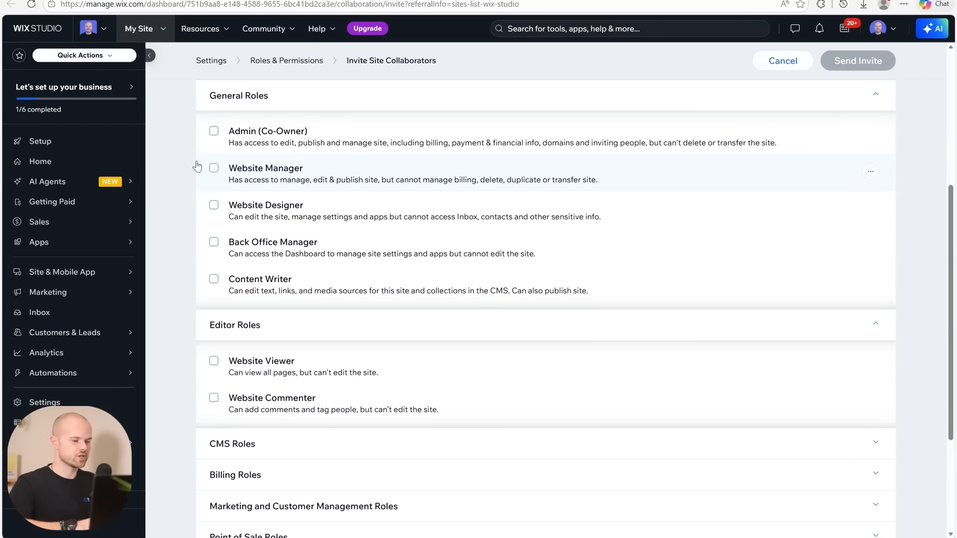
{"action": "scroll", "coordinate": [197, 166], "scroll_direction": "down", "scroll_amount": 2}
{"action": "scroll", "coordinate": [197, 166], "scroll_direction": "up", "scroll_amount": 3}
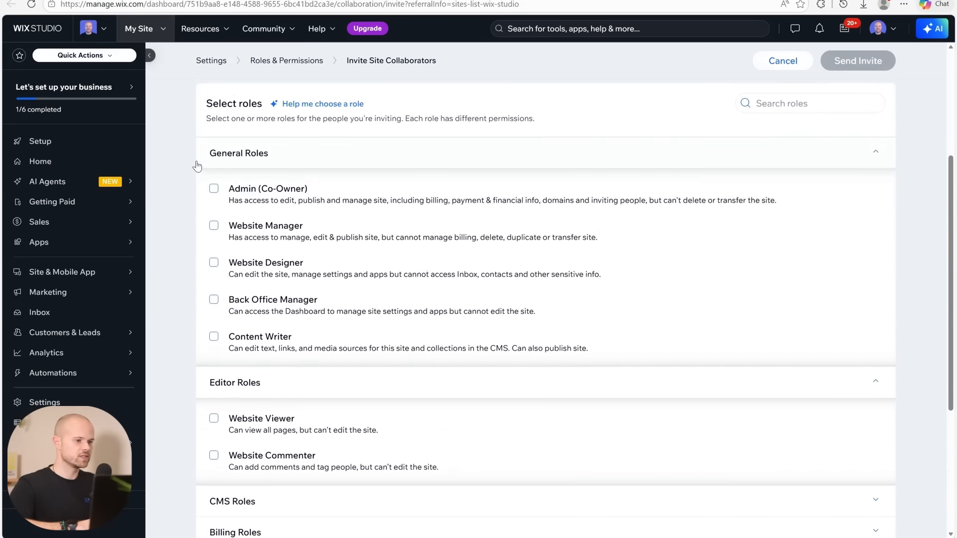
- Select the Admin (Co-Owner) role, review which other roles it covers, and clear it again
{"action": "left_click", "coordinate": [265, 192]}
{"action": "scroll", "coordinate": [264, 192], "scroll_direction": "down", "scroll_amount": 4}
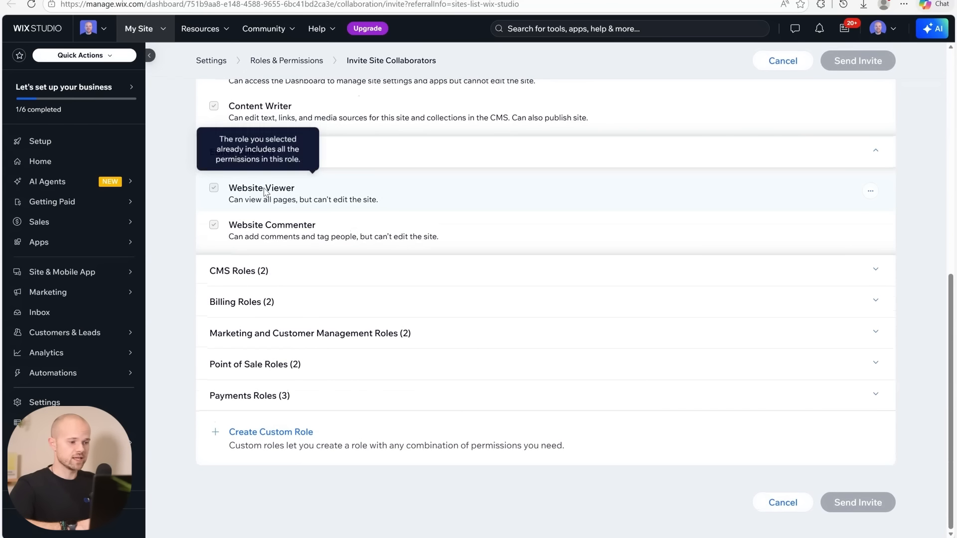
{"action": "scroll", "coordinate": [308, 298], "scroll_direction": "up", "scroll_amount": 3}
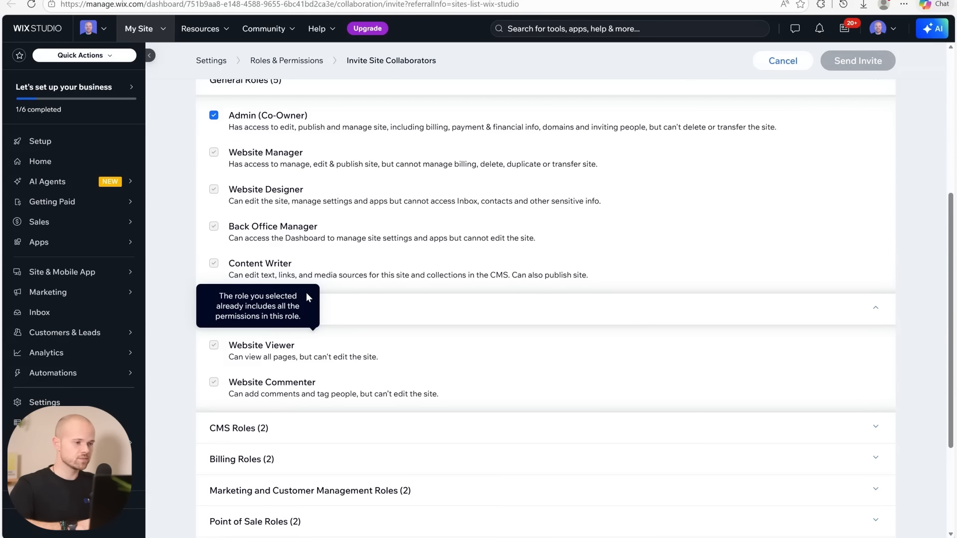
{"action": "left_click", "coordinate": [213, 116]}
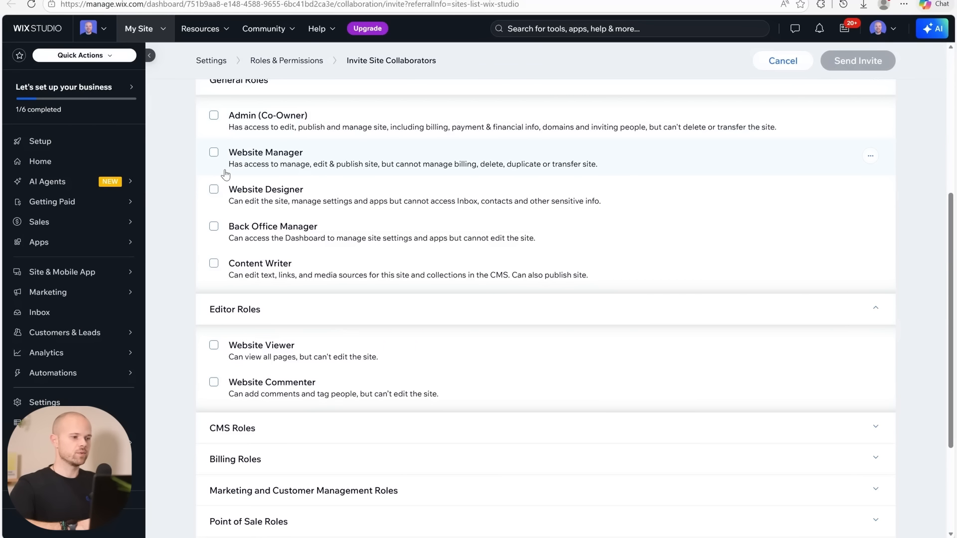
- Try the Website Designer role for the invitation, clear it, and choose Content Writer instead
{"action": "left_click", "coordinate": [219, 191]}
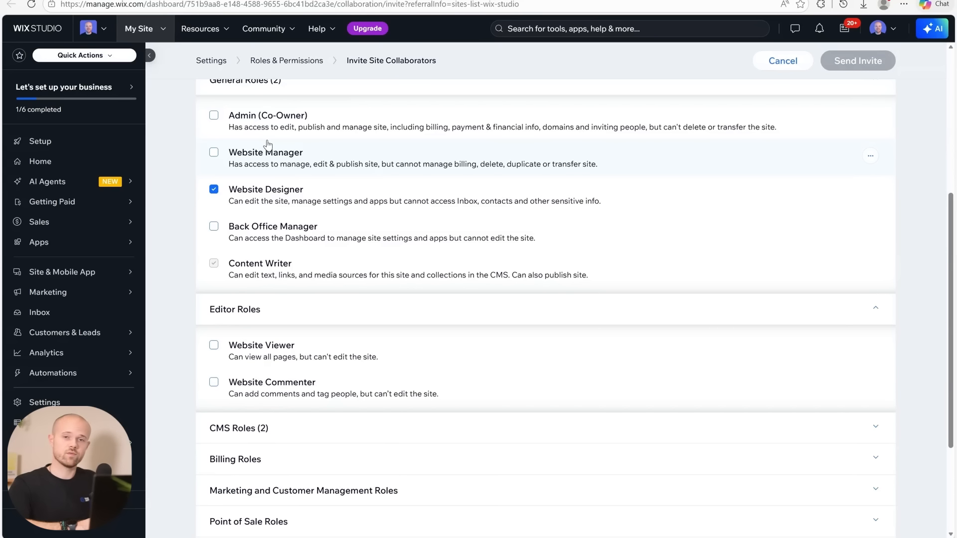
{"action": "left_click", "coordinate": [224, 197]}
{"action": "left_click", "coordinate": [225, 265]}
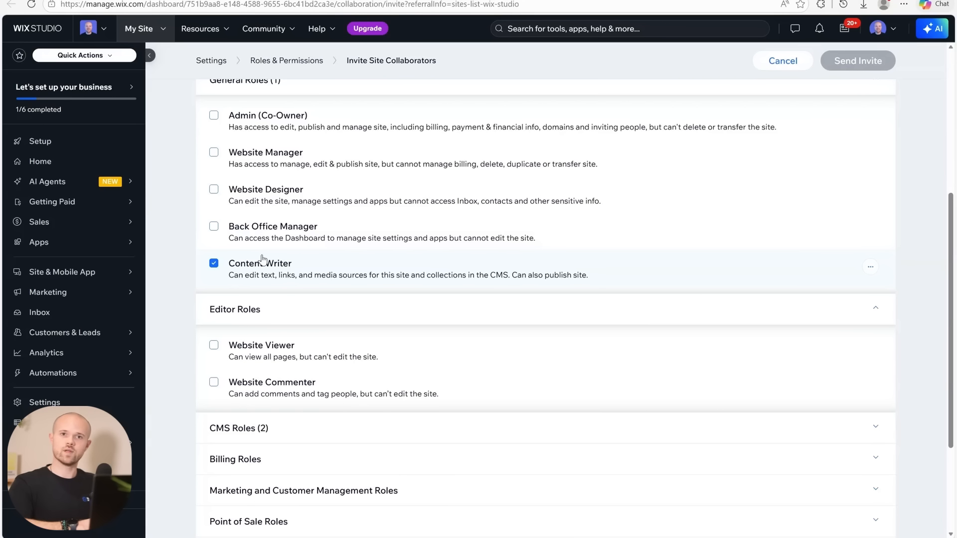
- Assign the Website Viewer and Website Commenter editor roles to the invitation and clear the Content Writer role
{"action": "scroll", "coordinate": [262, 259], "scroll_direction": "down", "scroll_amount": 2}
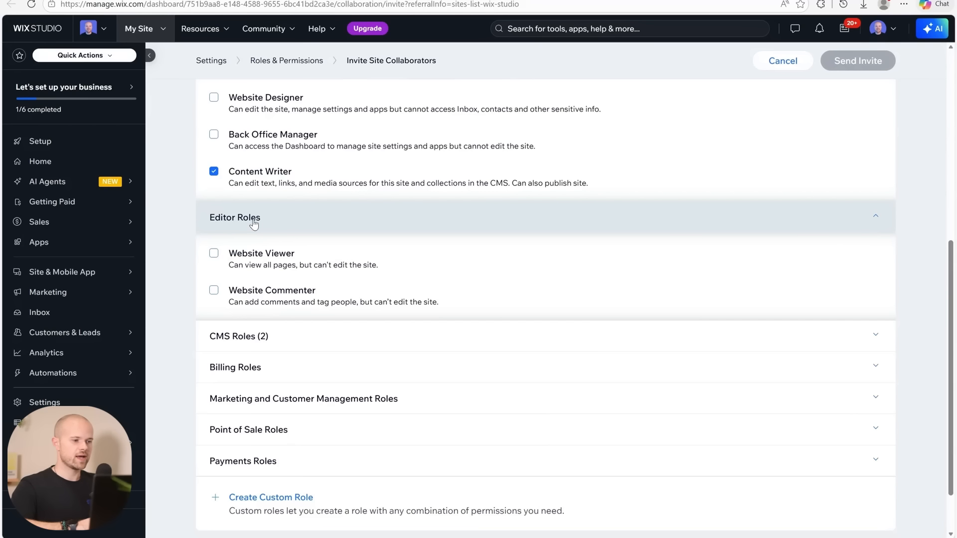
{"action": "left_click", "coordinate": [241, 264]}
{"action": "left_click", "coordinate": [244, 292]}
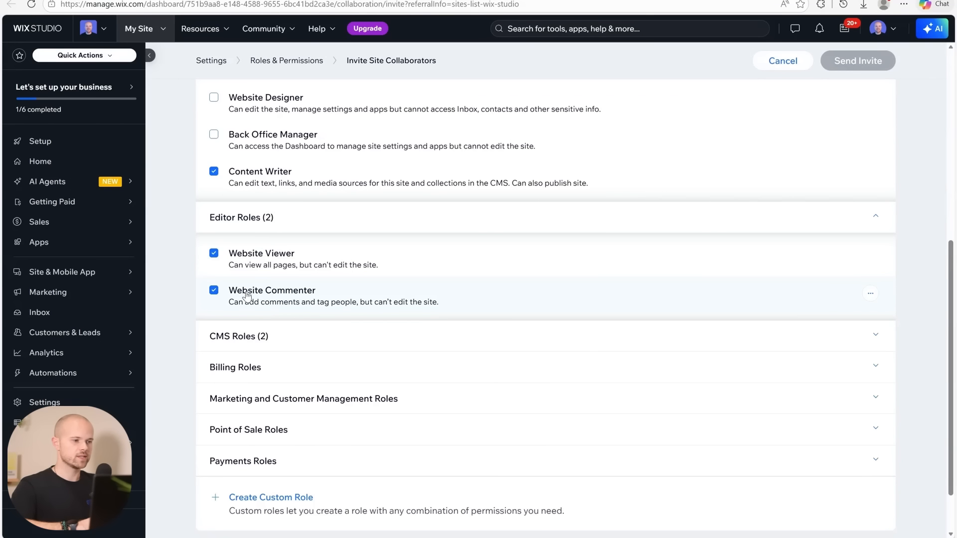
{"action": "left_click", "coordinate": [263, 186]}
- Expand the CMS roles and review the whole role list, from the general roles to the custom role option
{"action": "scroll", "coordinate": [265, 200], "scroll_direction": "up", "scroll_amount": 3}
{"action": "scroll", "coordinate": [293, 249], "scroll_direction": "down", "scroll_amount": 3}
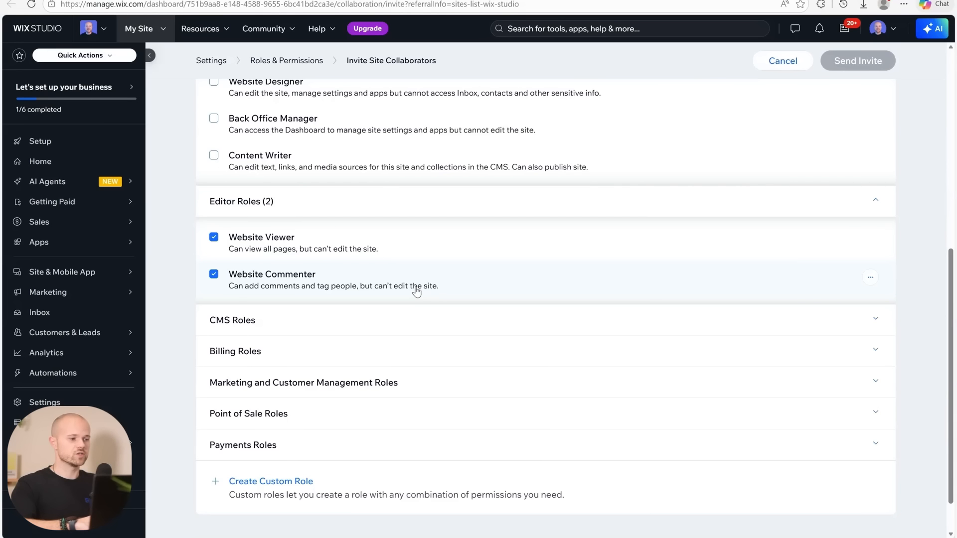
{"action": "scroll", "coordinate": [416, 292], "scroll_direction": "down", "scroll_amount": 1}
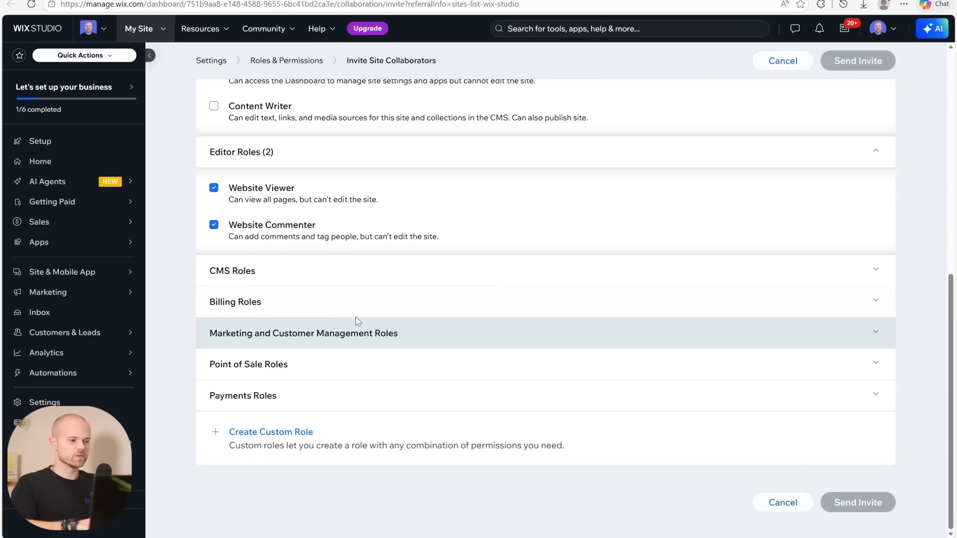
{"action": "left_click", "coordinate": [331, 279]}
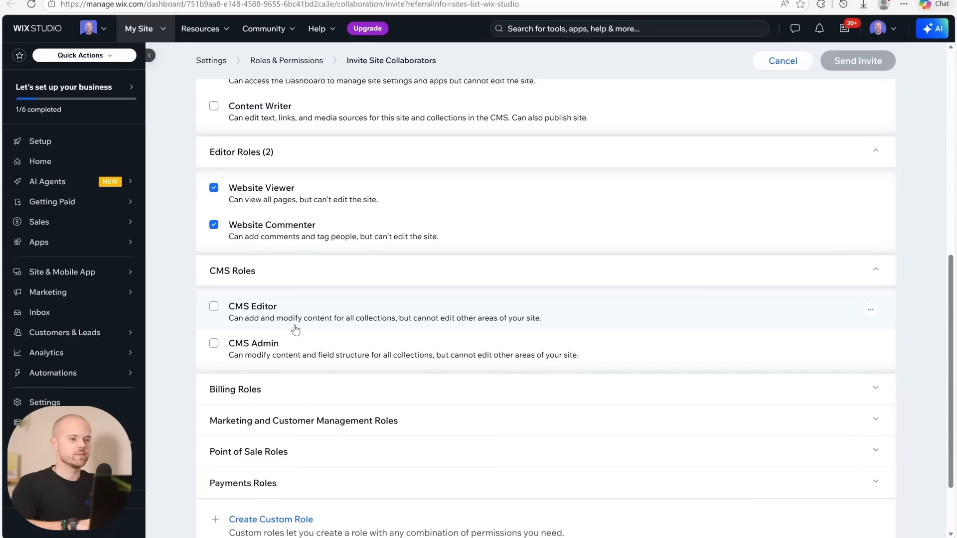
{"action": "scroll", "coordinate": [299, 321], "scroll_direction": "down", "scroll_amount": 2}
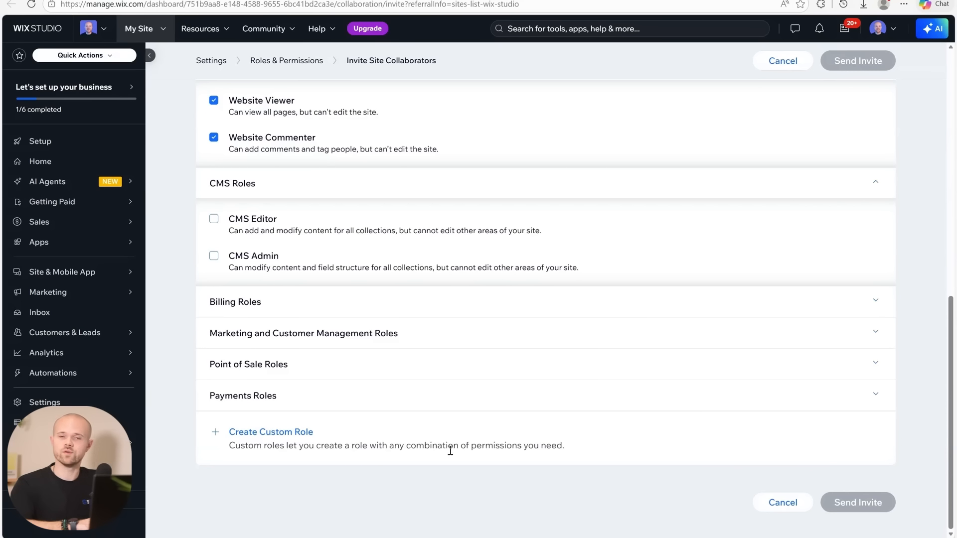
{"action": "scroll", "coordinate": [450, 451], "scroll_direction": "up", "scroll_amount": 5}
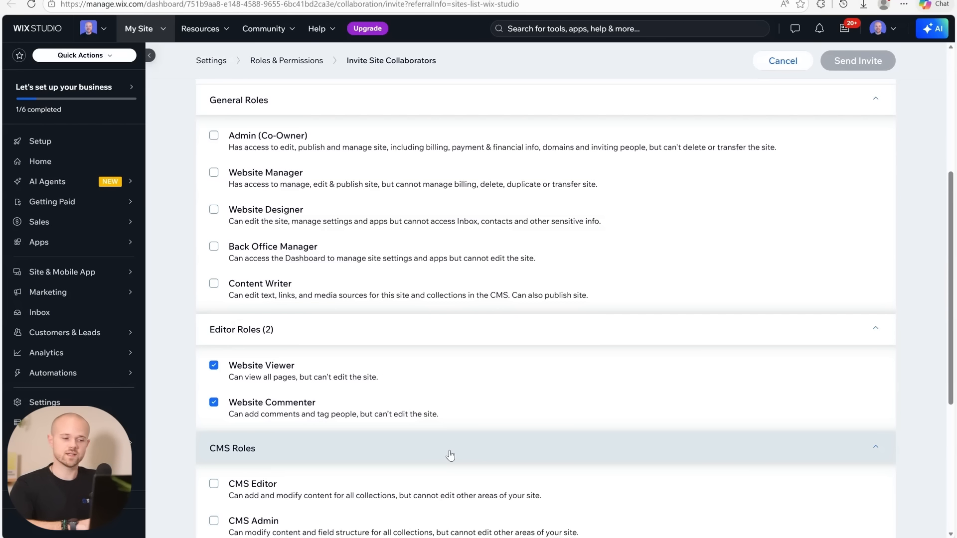
{"action": "scroll", "coordinate": [450, 455], "scroll_direction": "up", "scroll_amount": 1}
{"action": "scroll", "coordinate": [450, 455], "scroll_direction": "up", "scroll_amount": 1}
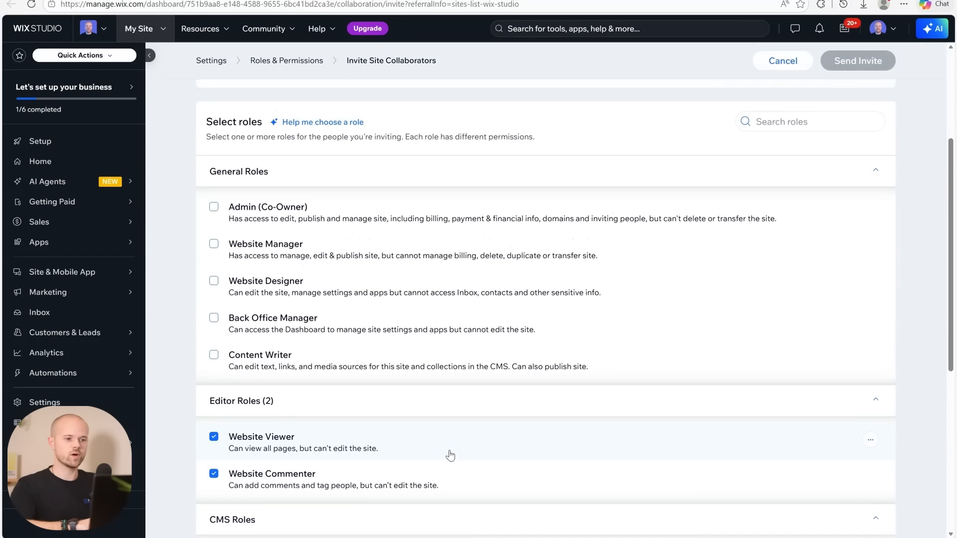
{"action": "scroll", "coordinate": [450, 455], "scroll_direction": "up", "scroll_amount": 1}
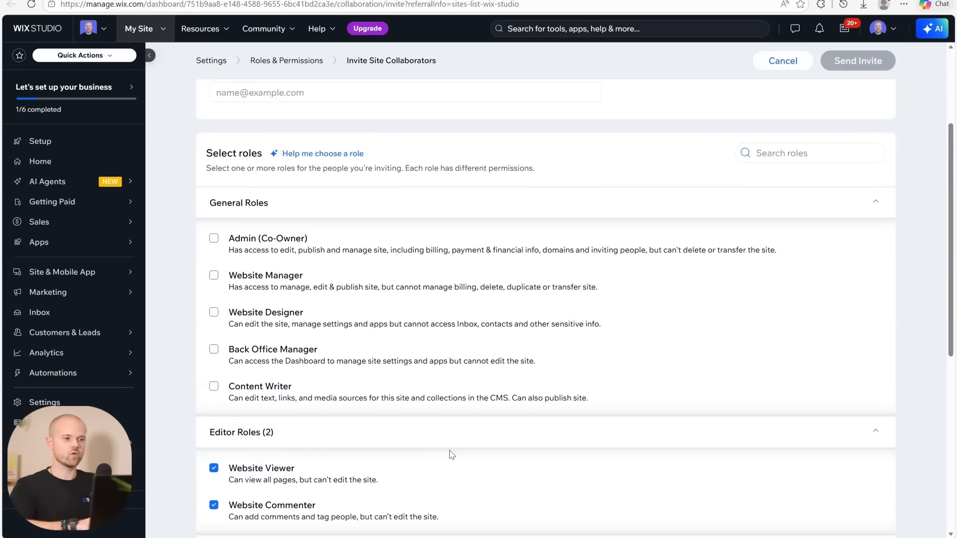
{"action": "scroll", "coordinate": [451, 455], "scroll_direction": "up", "scroll_amount": 1}
{"action": "scroll", "coordinate": [450, 455], "scroll_direction": "down", "scroll_amount": 2}
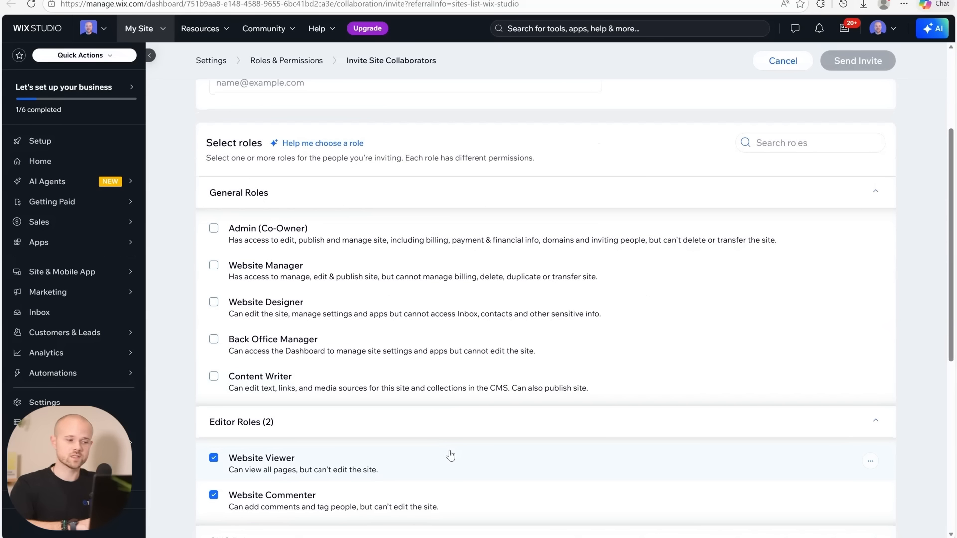
{"action": "scroll", "coordinate": [450, 455], "scroll_direction": "down", "scroll_amount": 3}
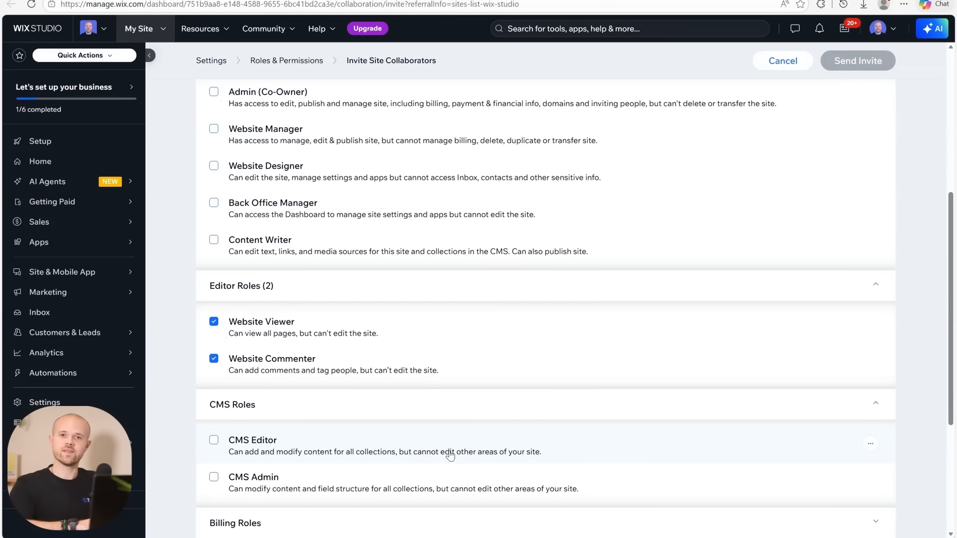
{"action": "scroll", "coordinate": [409, 309], "scroll_direction": "up", "scroll_amount": 5}
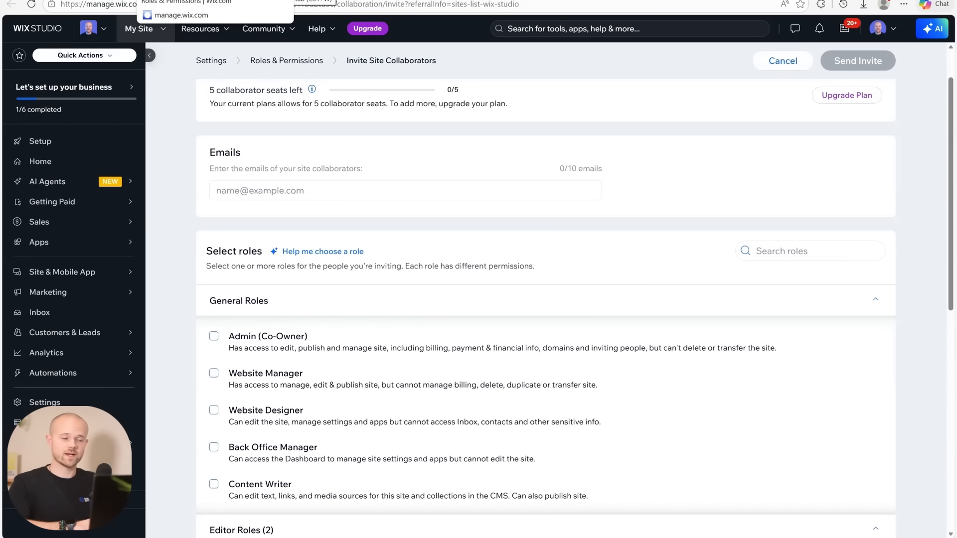
- Return to the Sites overview and start transferring the nature-themed My Site to a new owner
{"action": "left_click", "coordinate": [285, 0]}
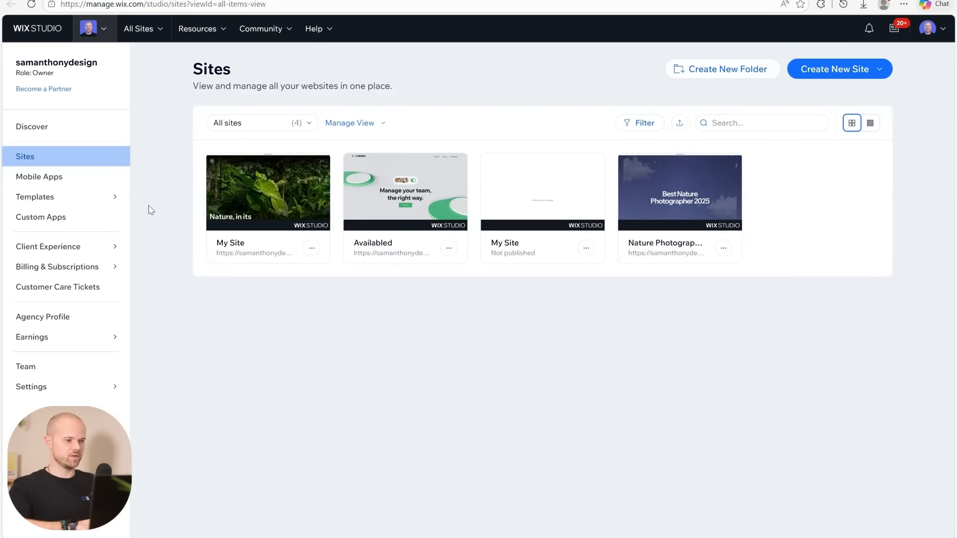
{"action": "left_click", "coordinate": [312, 248]}
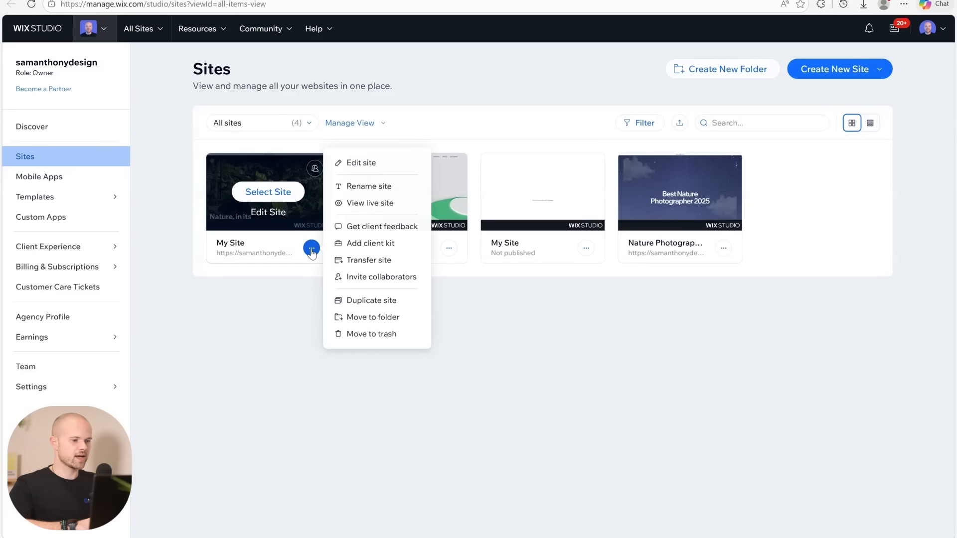
{"action": "left_click", "coordinate": [365, 261]}
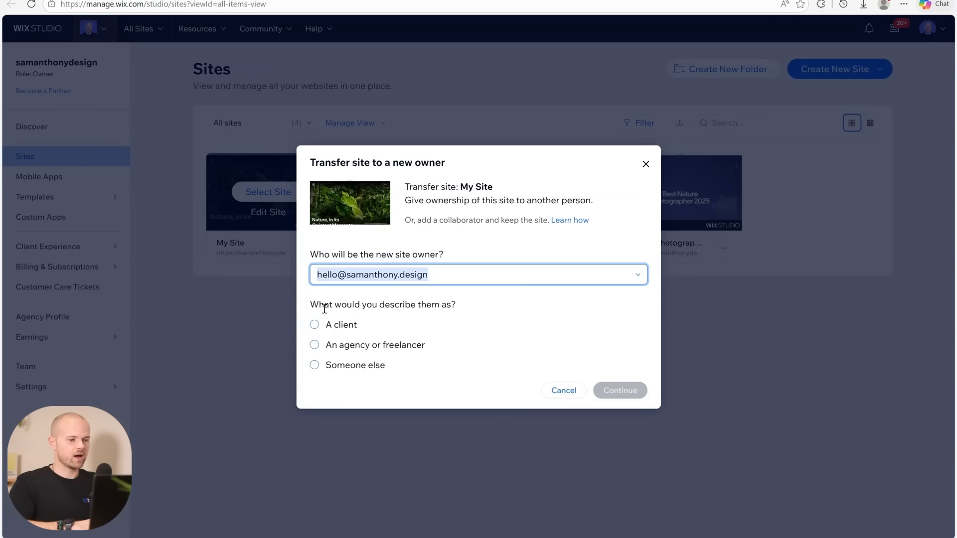
- Describe the new site owner as a client and proceed with the transfer, keeping the Co-Owner role without creating a site copy
{"action": "left_click", "coordinate": [343, 330]}
{"action": "left_click", "coordinate": [348, 346]}
{"action": "left_click", "coordinate": [353, 366]}
{"action": "left_click", "coordinate": [339, 331]}
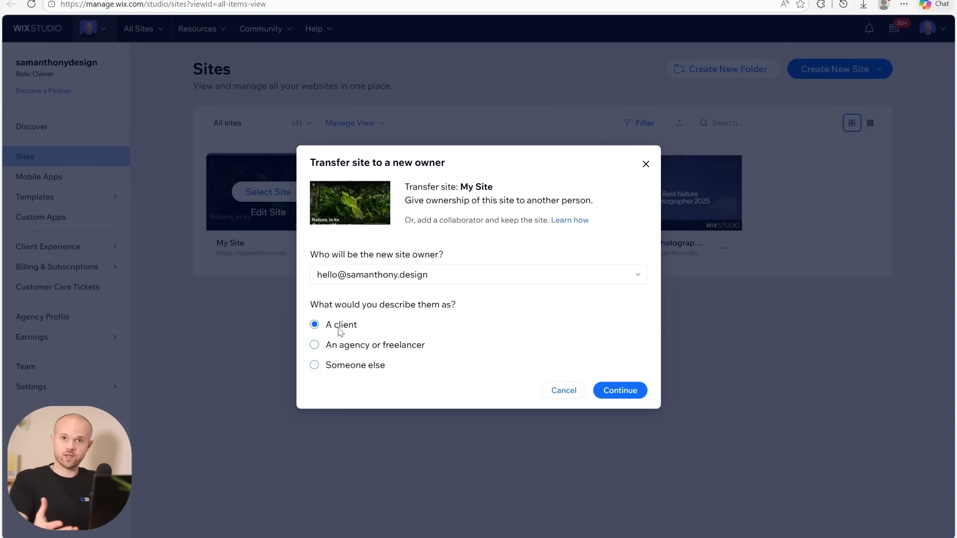
{"action": "left_click", "coordinate": [608, 392]}
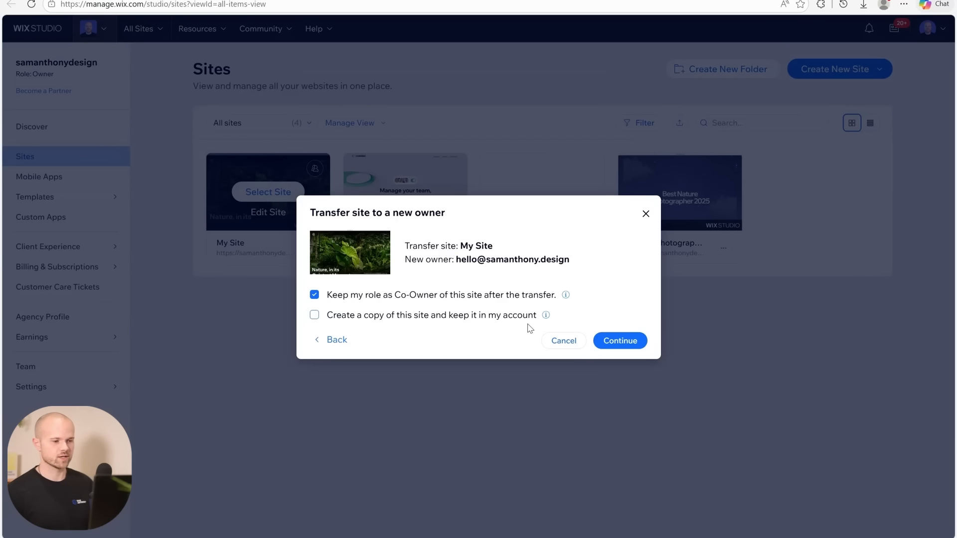
{"action": "left_click", "coordinate": [616, 340]}
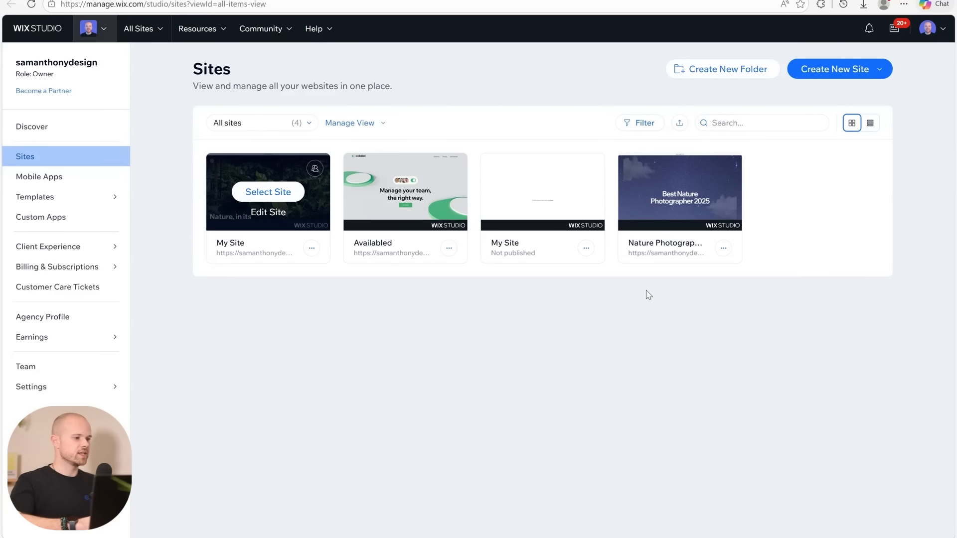
- Go to the client kits and start a new kit for the nature-themed My Site published at the /test address
{"action": "mouse_move", "coordinate": [47, 252]}
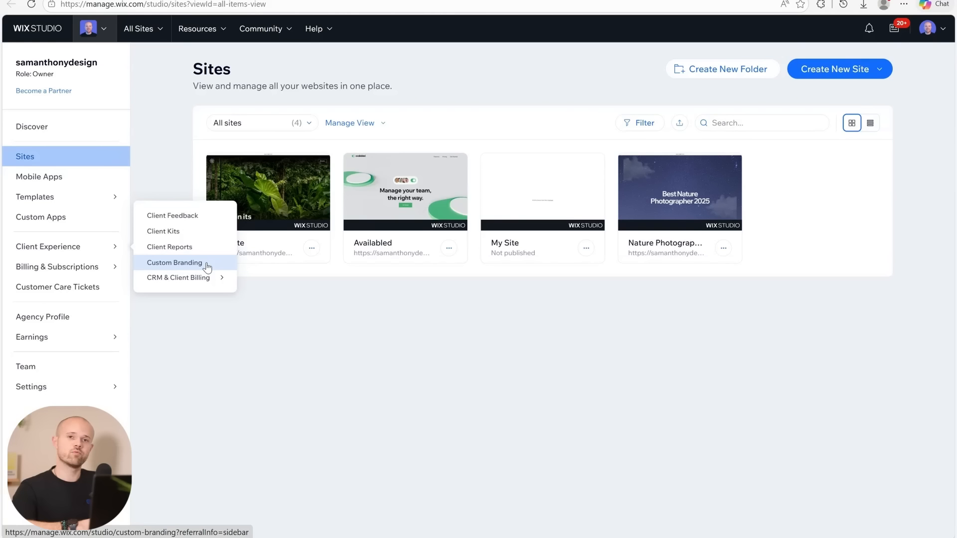
{"action": "mouse_move", "coordinate": [199, 282]}
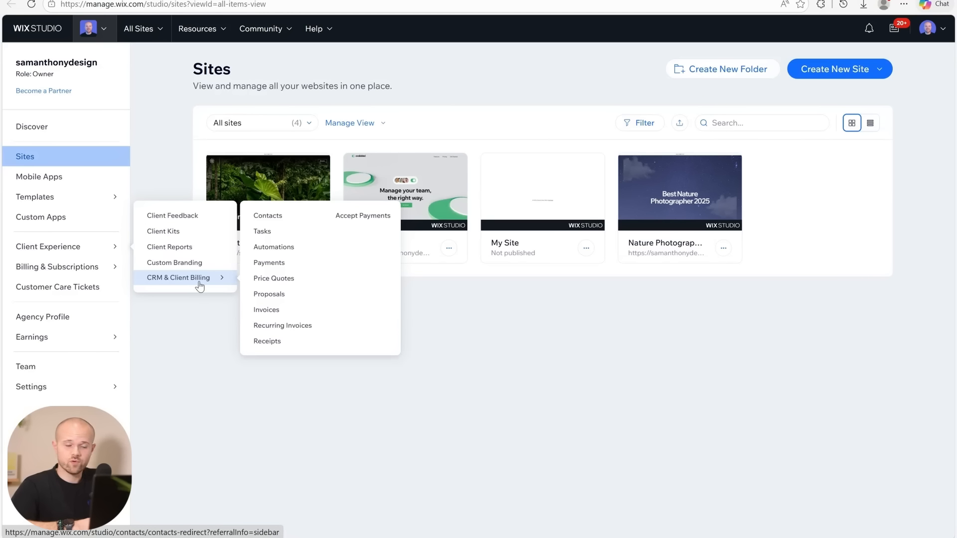
{"action": "left_click", "coordinate": [173, 232]}
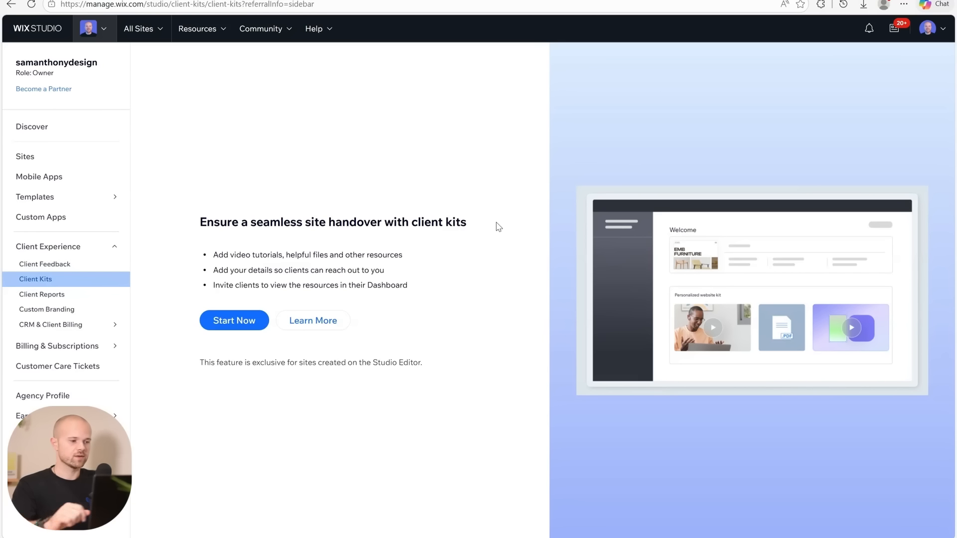
{"action": "left_click", "coordinate": [244, 324]}
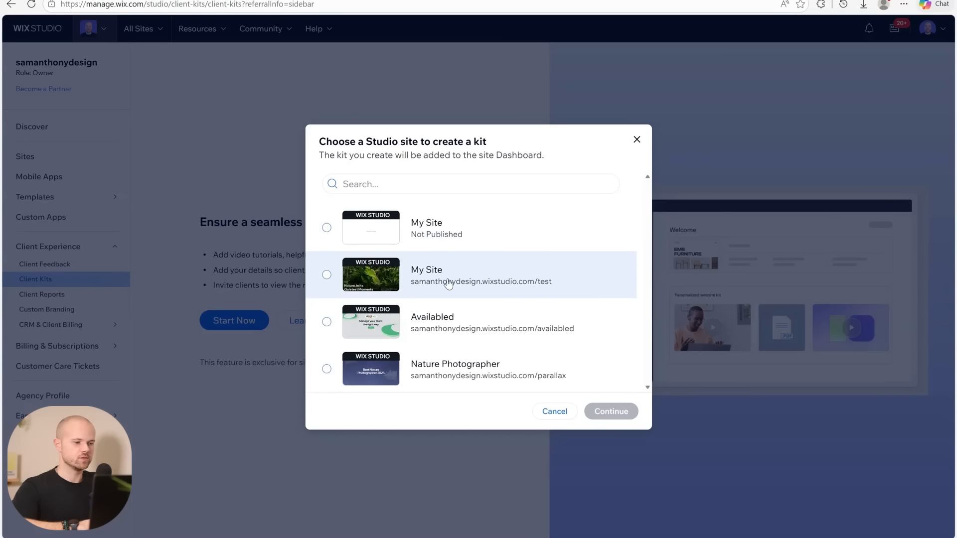
{"action": "left_click", "coordinate": [326, 276]}
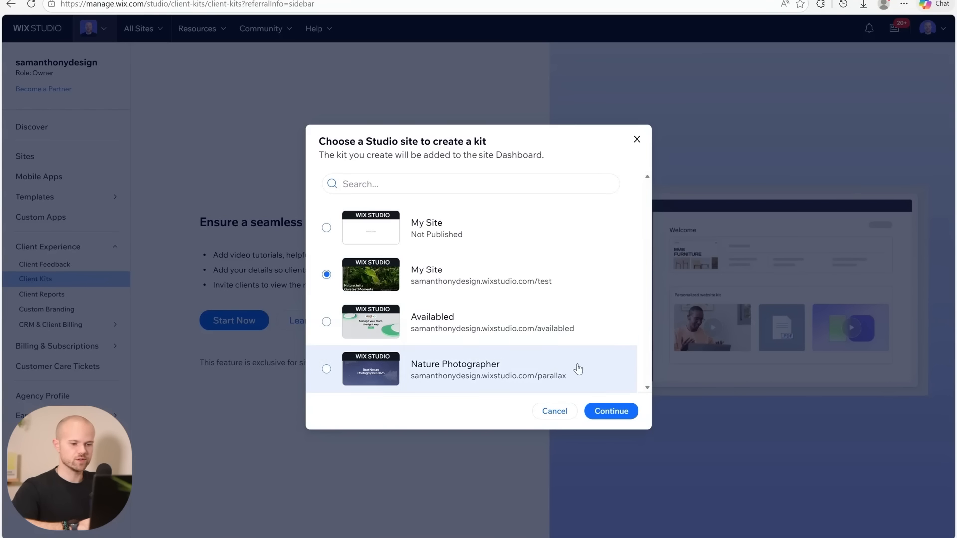
{"action": "left_click", "coordinate": [598, 412]}
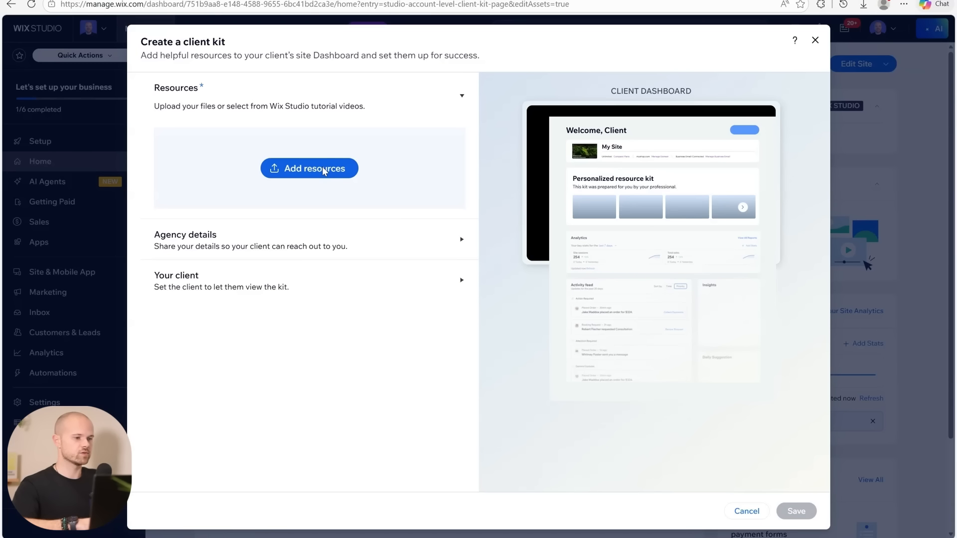
- Start adding resources to the client kit and browse the ready-made tutorial videos from Wix Studio
{"action": "left_click", "coordinate": [322, 167]}
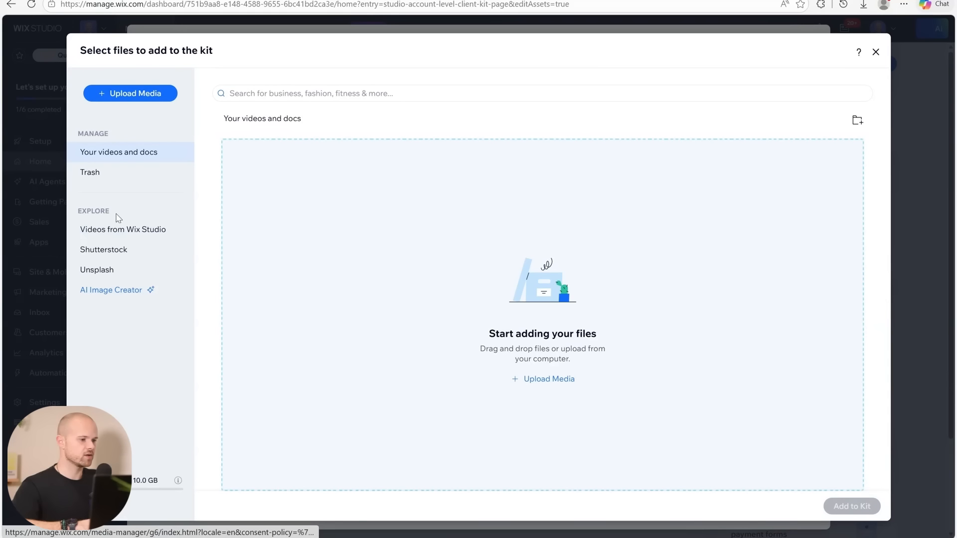
{"action": "left_click", "coordinate": [89, 235]}
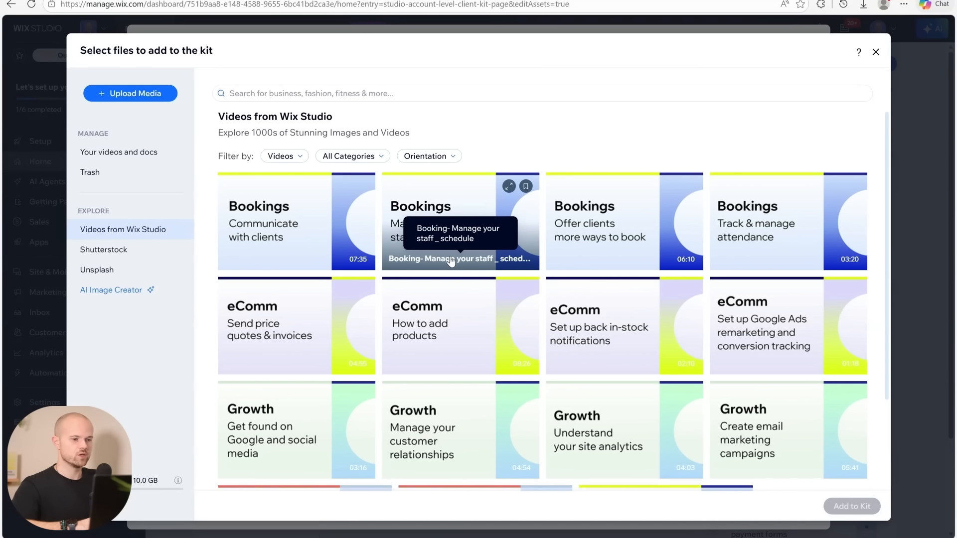
{"action": "scroll", "coordinate": [451, 261], "scroll_direction": "down", "scroll_amount": 2}
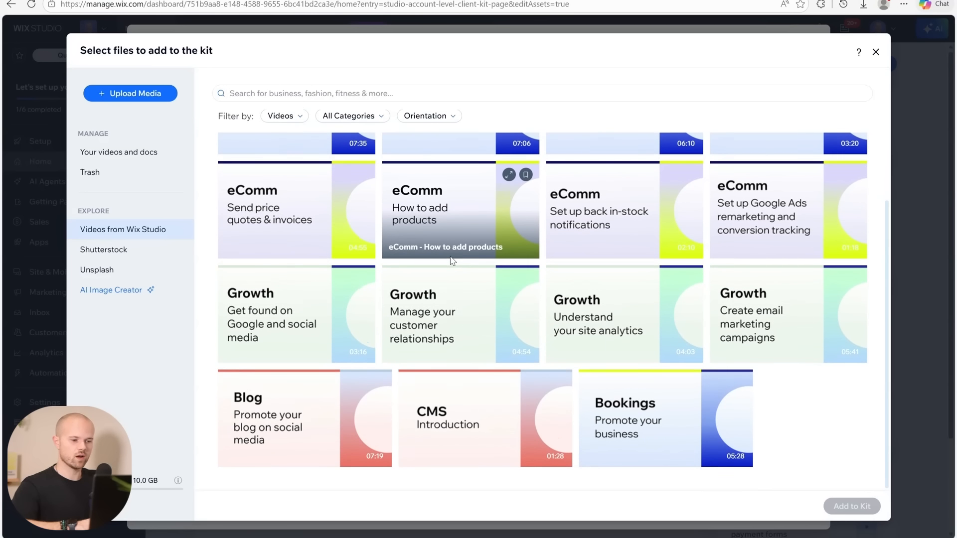
{"action": "scroll", "coordinate": [450, 262], "scroll_direction": "up", "scroll_amount": 2}
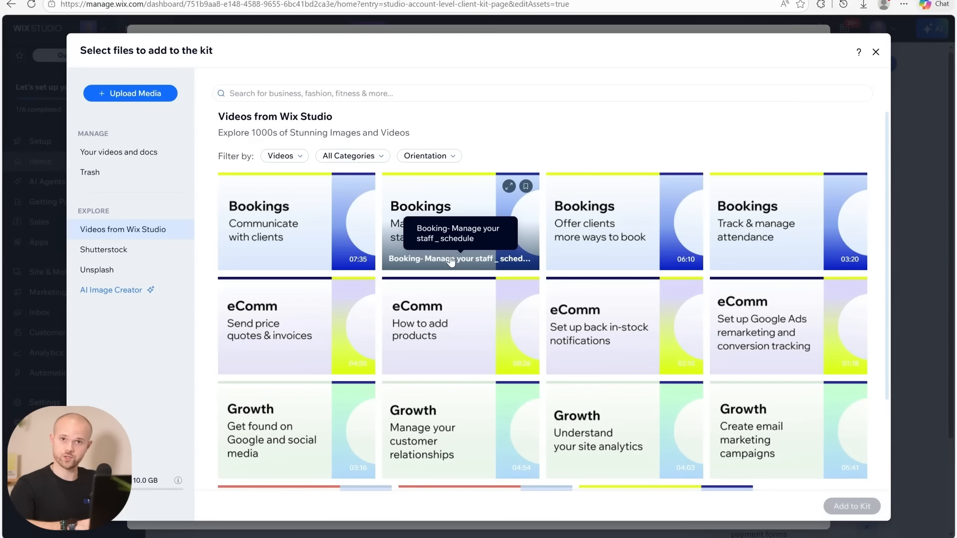
{"action": "scroll", "coordinate": [451, 261], "scroll_direction": "down", "scroll_amount": 3}
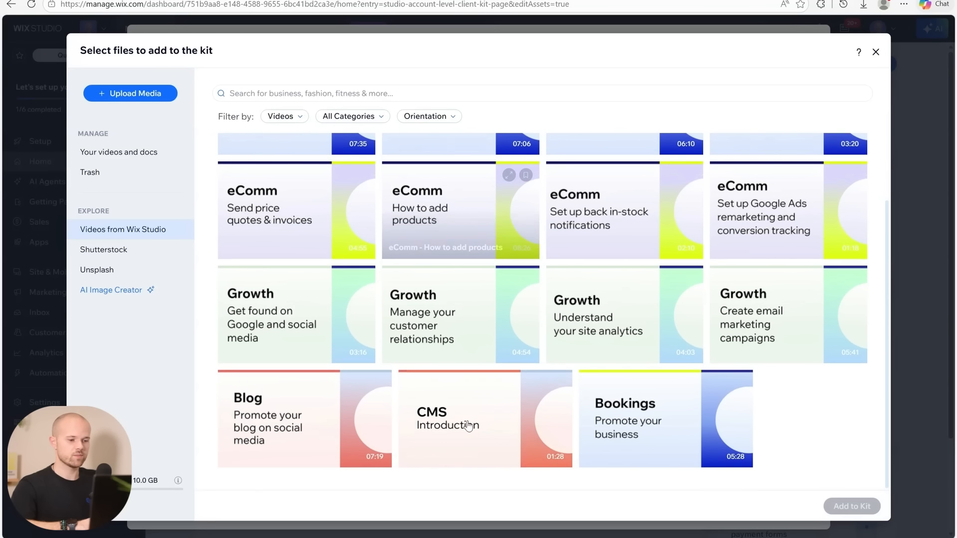
- Add the CMS- Introduction video to the client kit's resources, and close the kit without saving it
{"action": "mouse_move", "coordinate": [445, 409]}
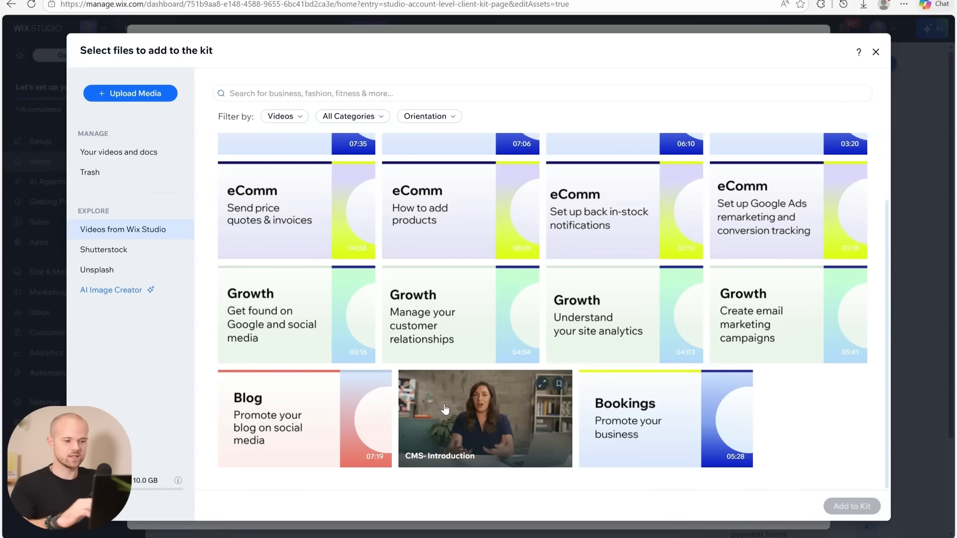
{"action": "left_click", "coordinate": [445, 460]}
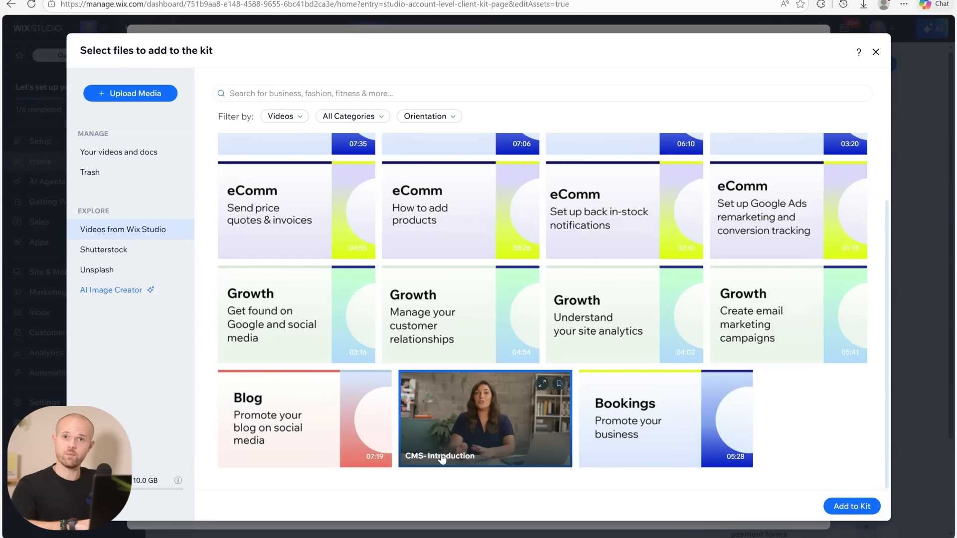
{"action": "left_click", "coordinate": [852, 507]}
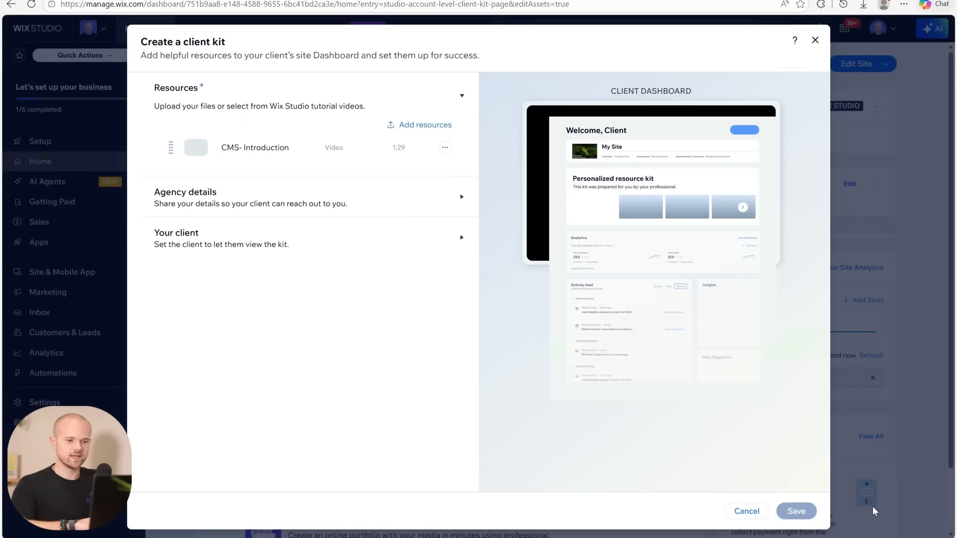
{"action": "scroll", "coordinate": [672, 140], "scroll_direction": "up", "scroll_amount": 5}
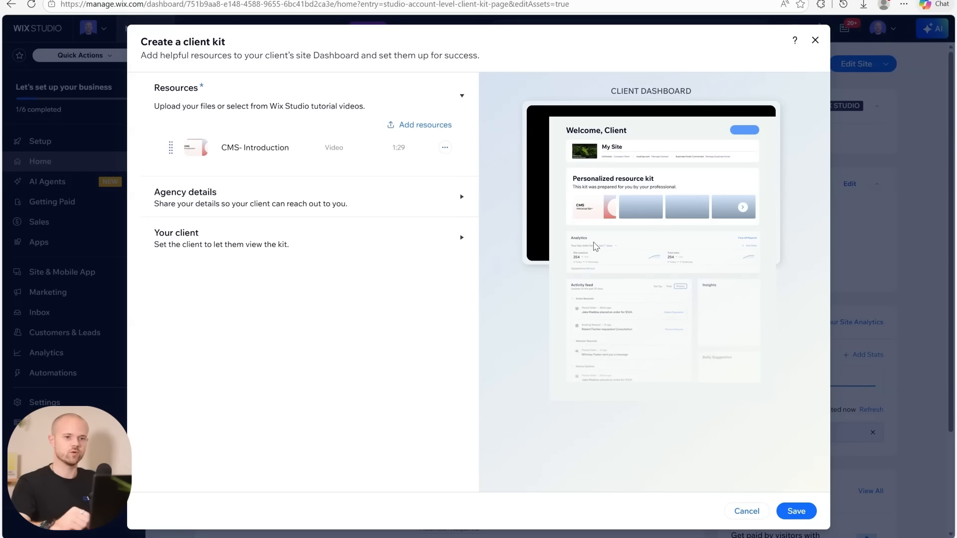
{"action": "left_click", "coordinate": [815, 41]}
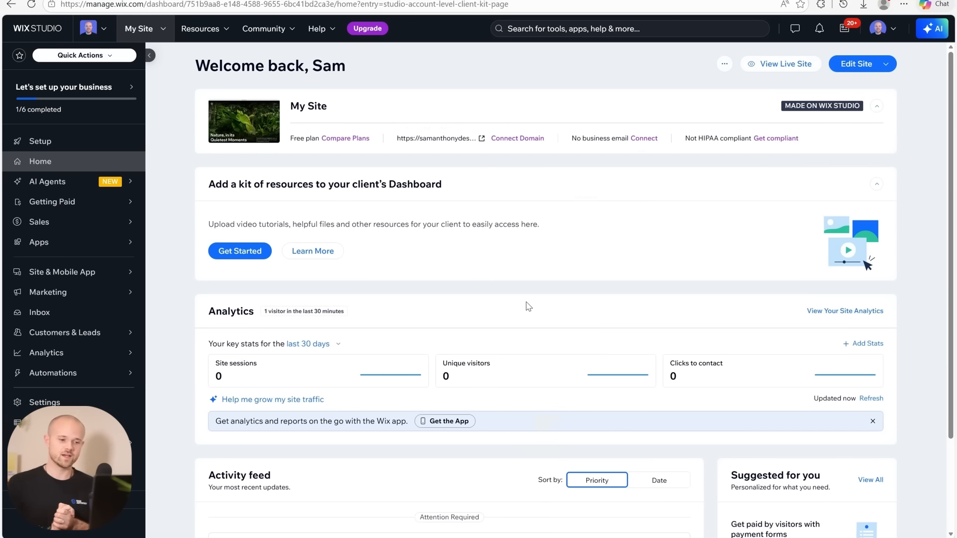